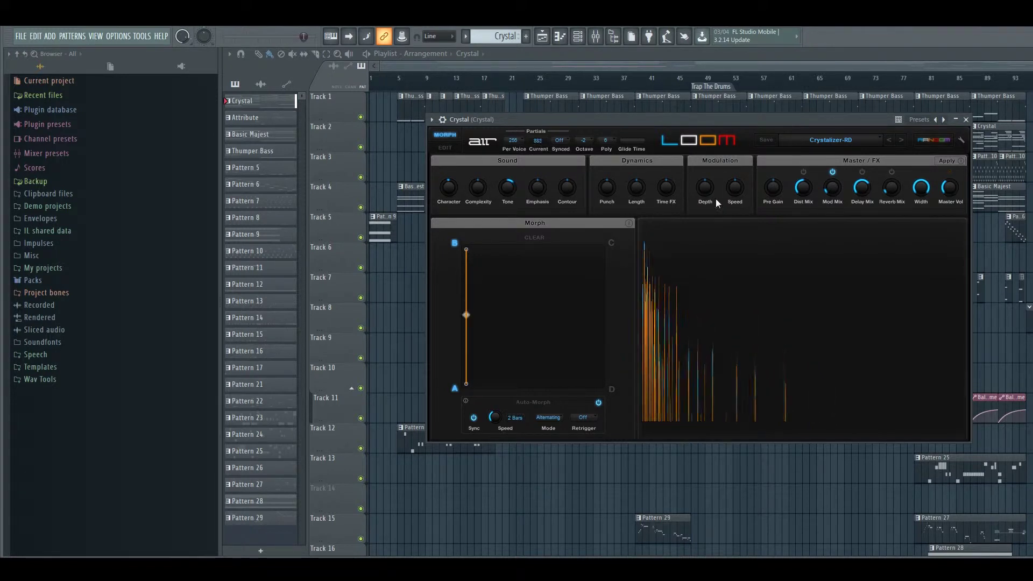
- In the EDIT view, move Phrase Length to 43% then back to 29%, and set Phrase Level to 38%
click(451, 150)
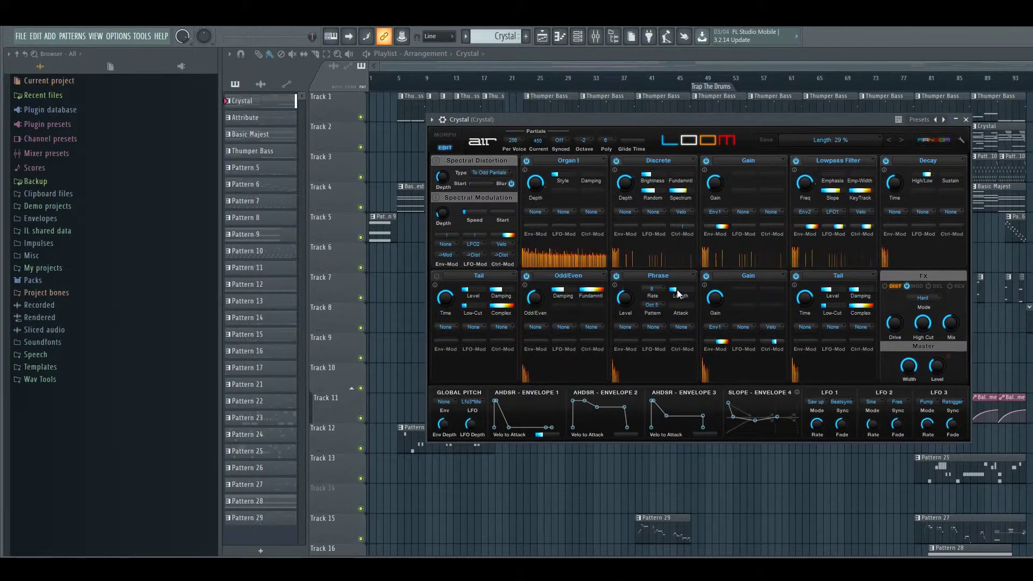
drag(678, 292, 685, 295)
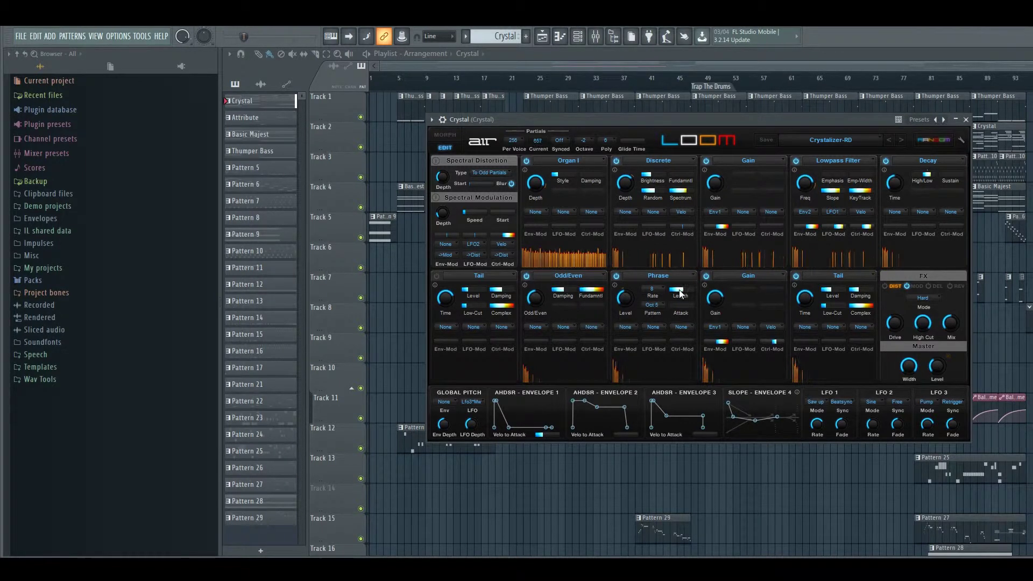
drag(681, 293, 678, 294)
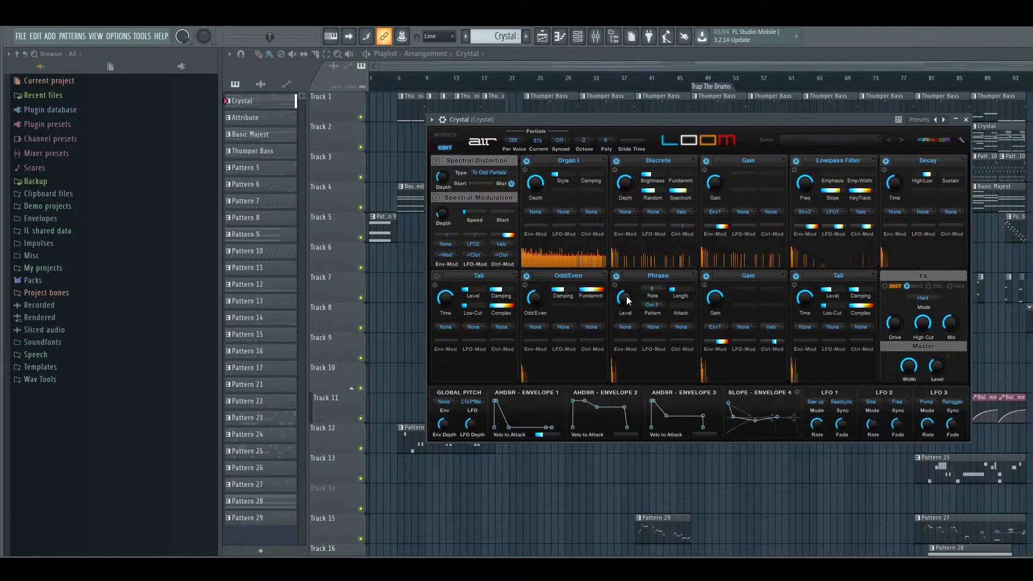
mouse_move(626, 296)
mouse_down()
mouse_move(632, 336)
mouse_move(631, 309)
mouse_up()
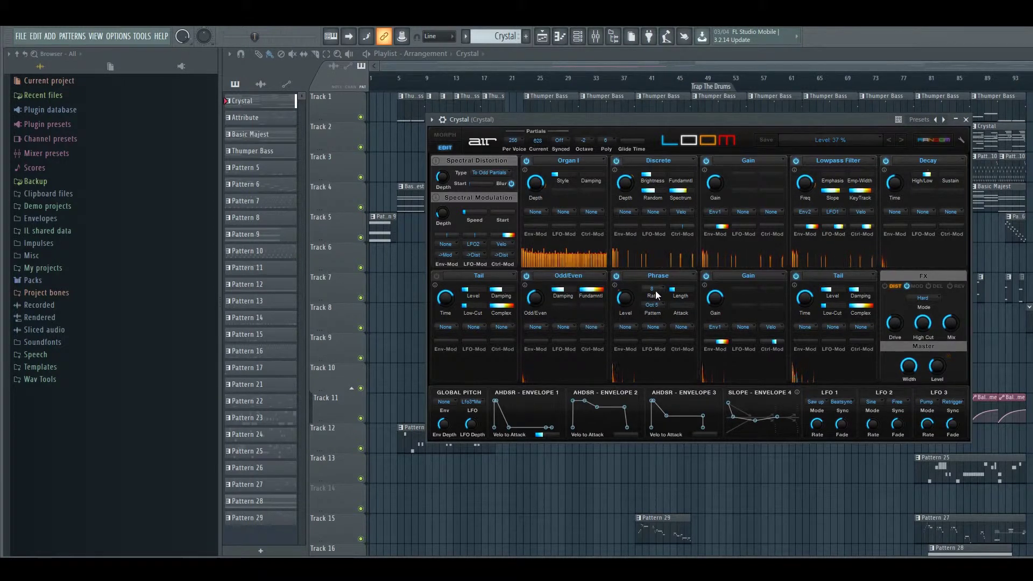
scroll(625, 301, up, 1)
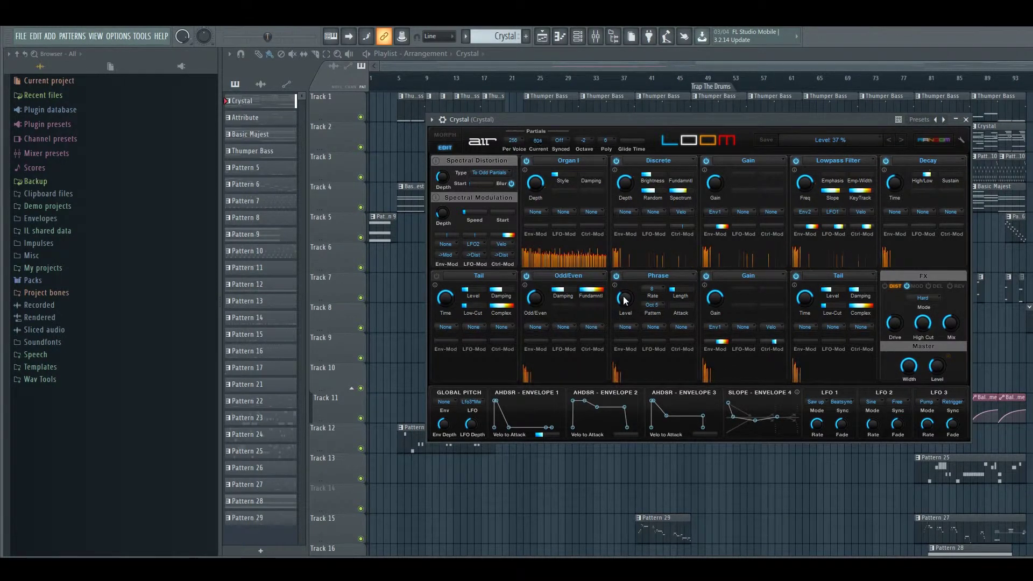
- Try a Phrase rate of 8T, return it to 8, and lengthen Envelope 1 release to 221 ms
click(652, 290)
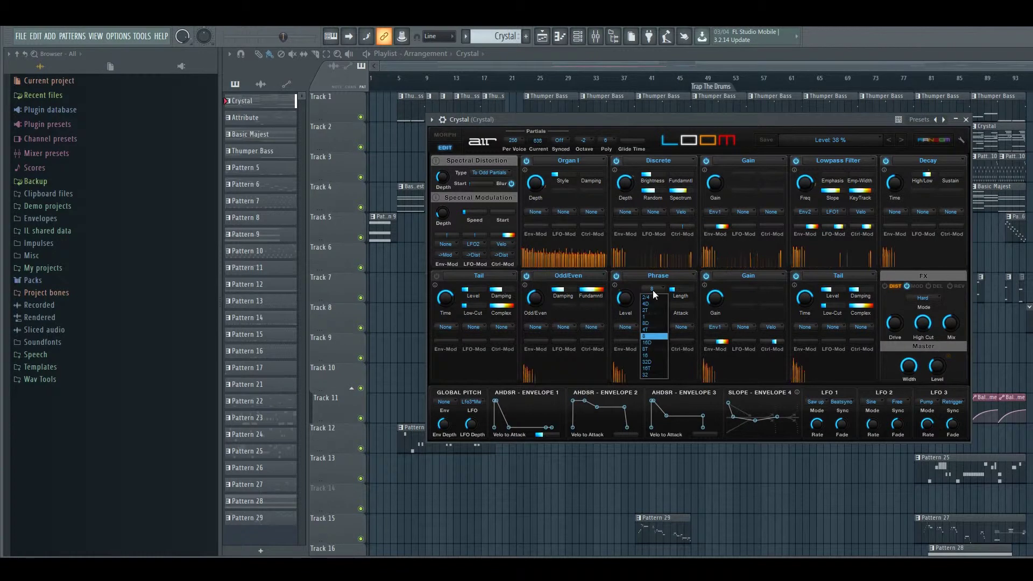
click(651, 349)
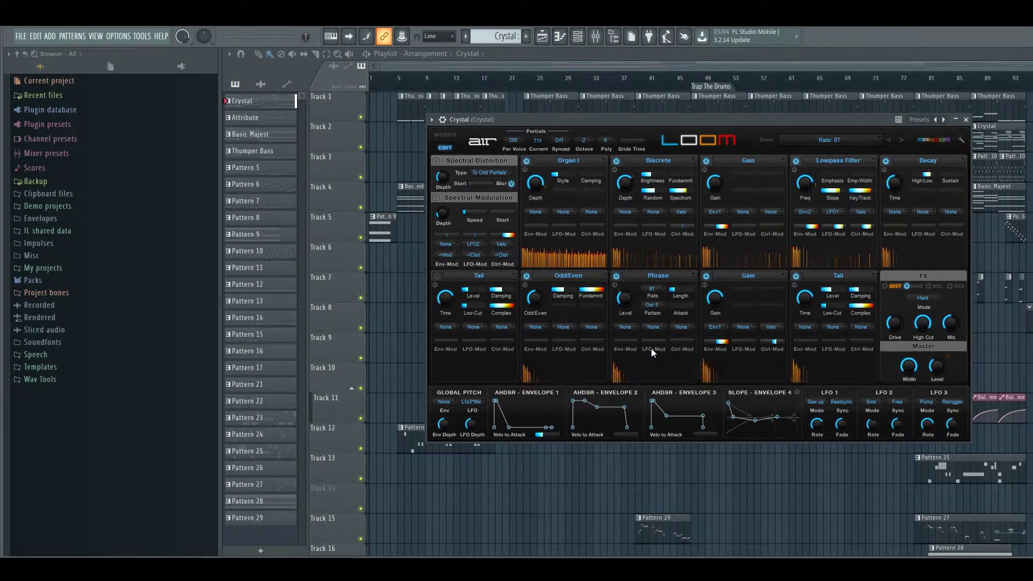
click(654, 289)
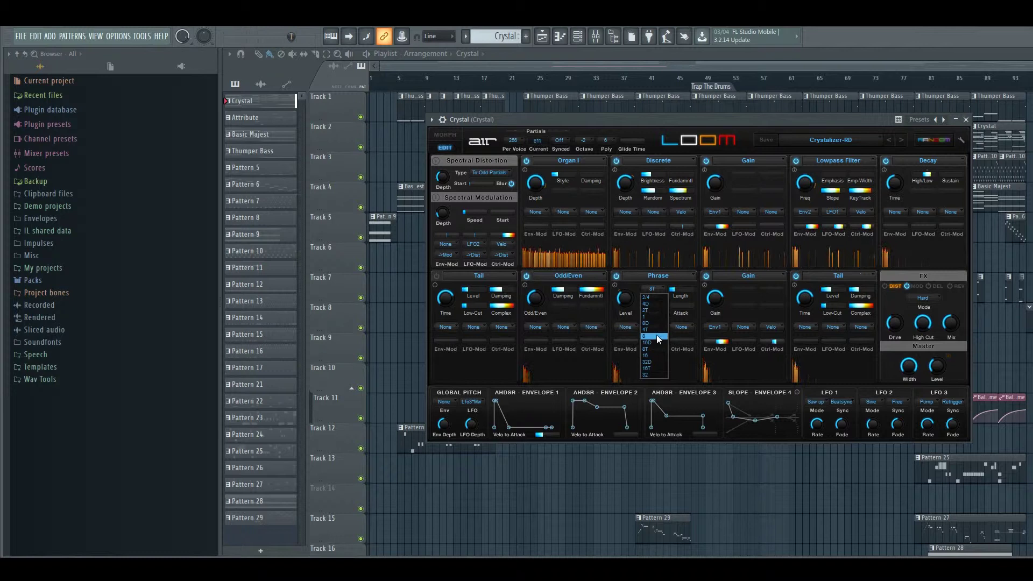
click(657, 337)
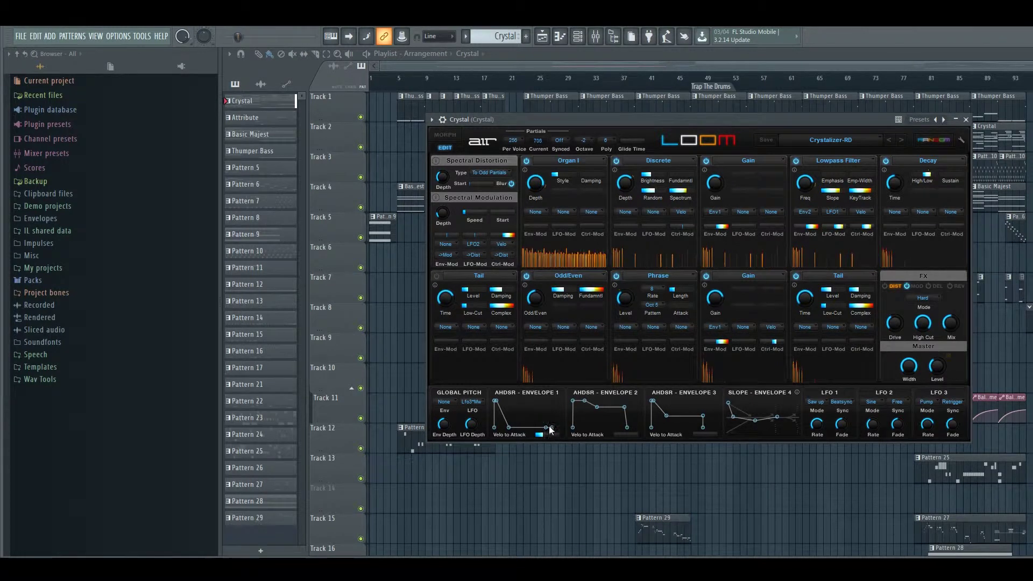
drag(550, 429, 552, 428)
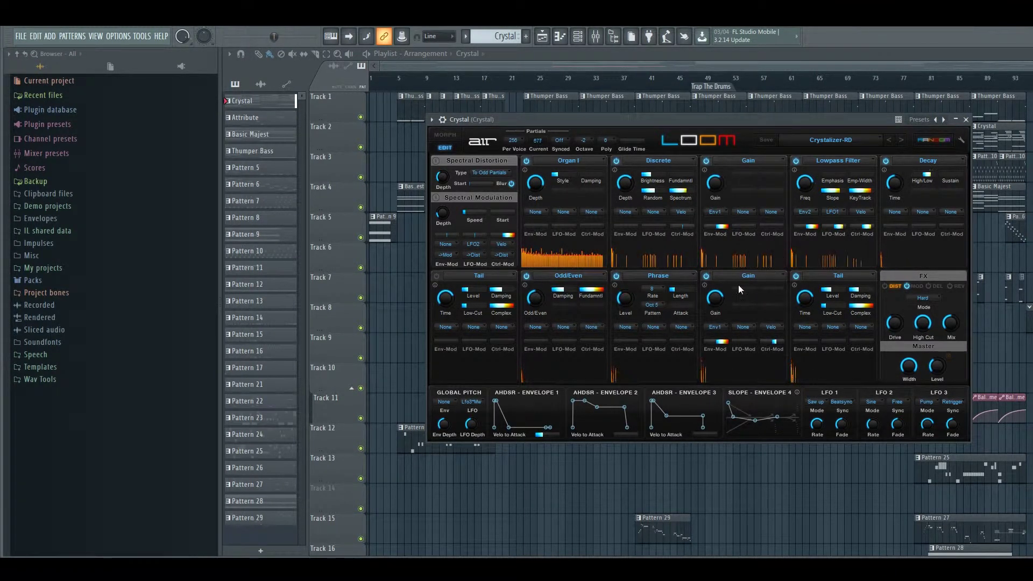
- Turn the Odd/Even slot into a Phrase module from Rhythmical Modules
click(565, 278)
mouse_move(589, 314)
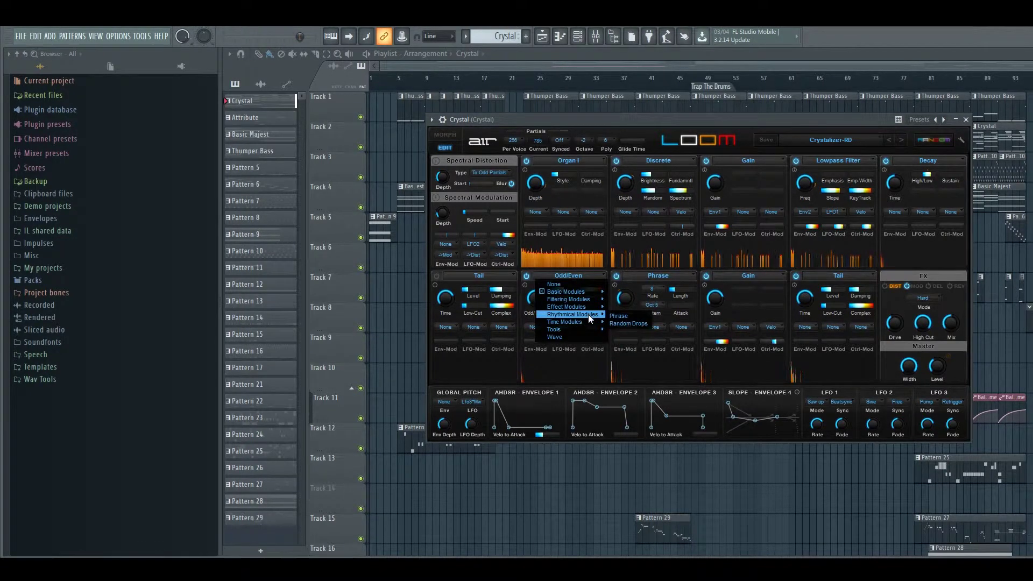
click(620, 316)
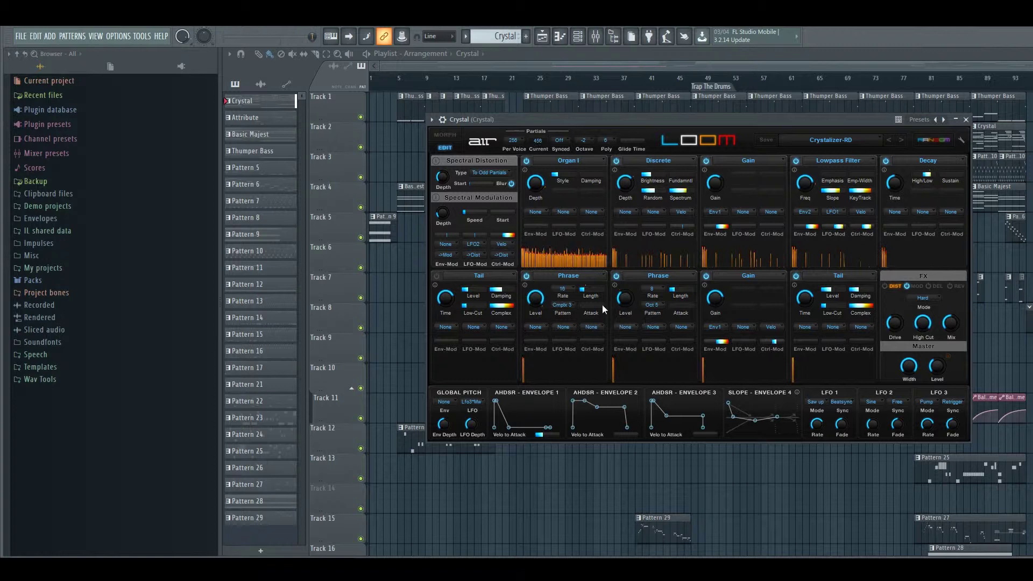
- Set the new Phrase module's rate to 2T, then 16, and adjust its Length
click(567, 288)
click(573, 312)
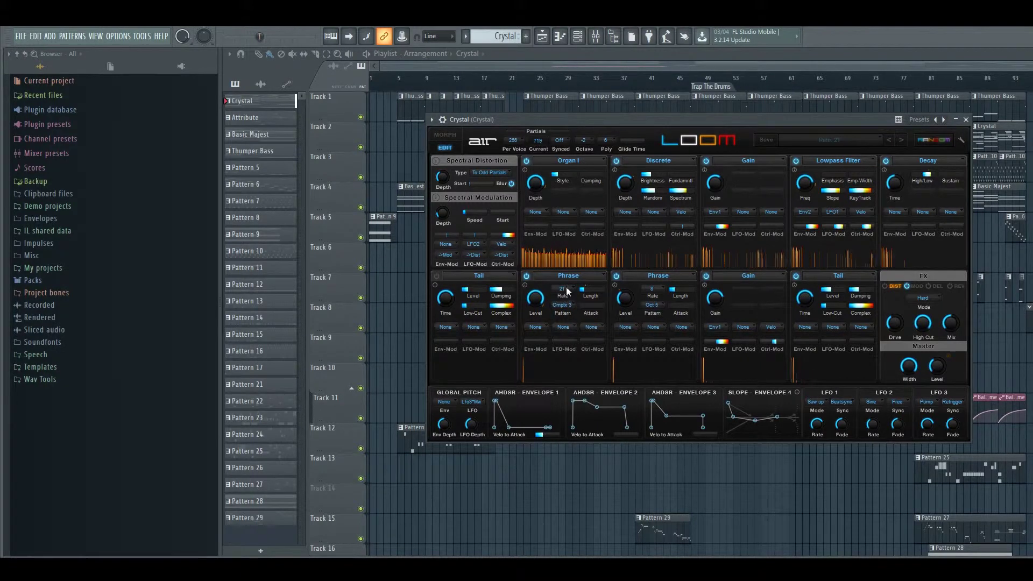
click(567, 290)
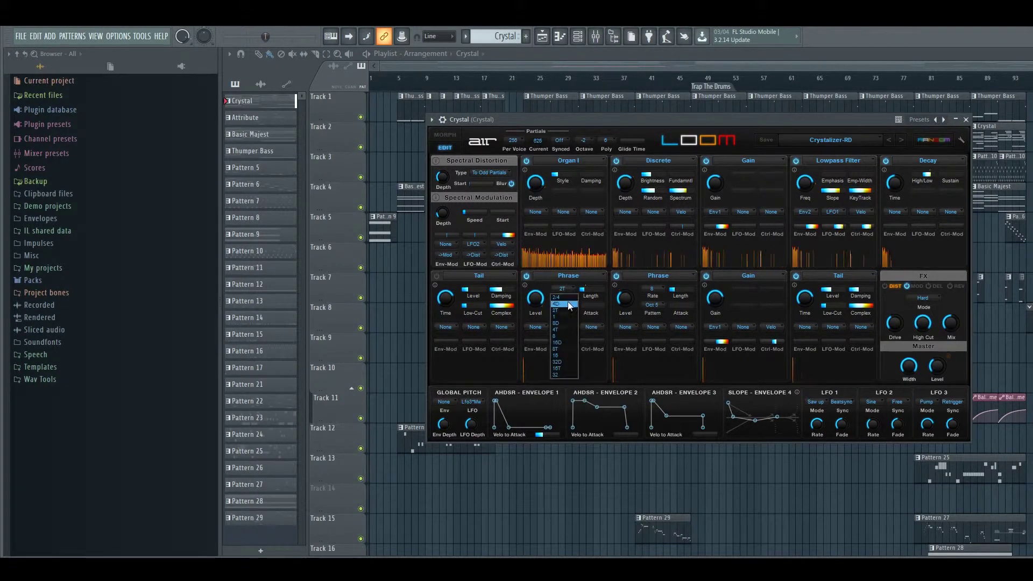
click(571, 358)
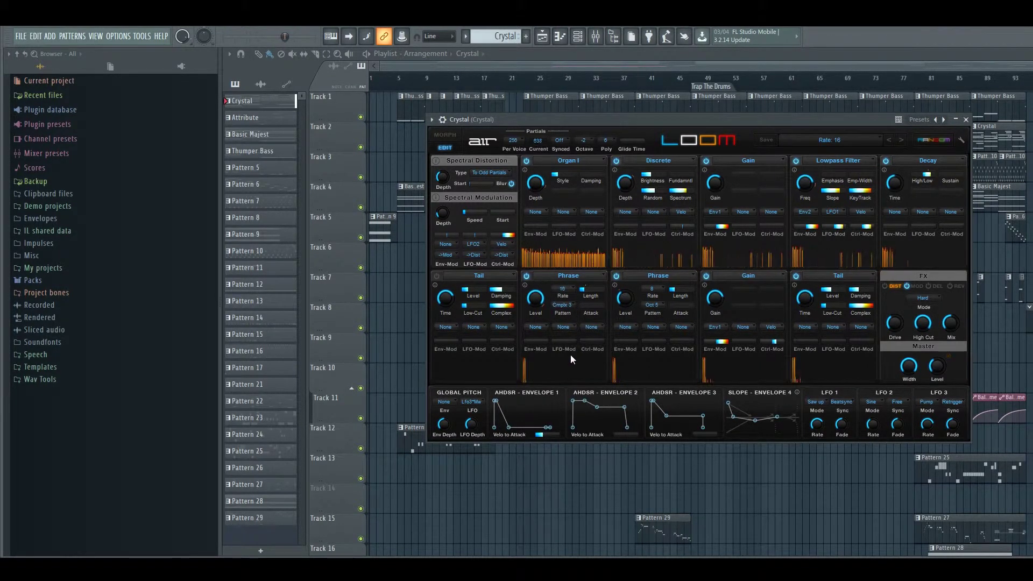
click(568, 295)
mouse_move(584, 289)
mouse_down()
mouse_move(597, 288)
mouse_move(586, 289)
mouse_up()
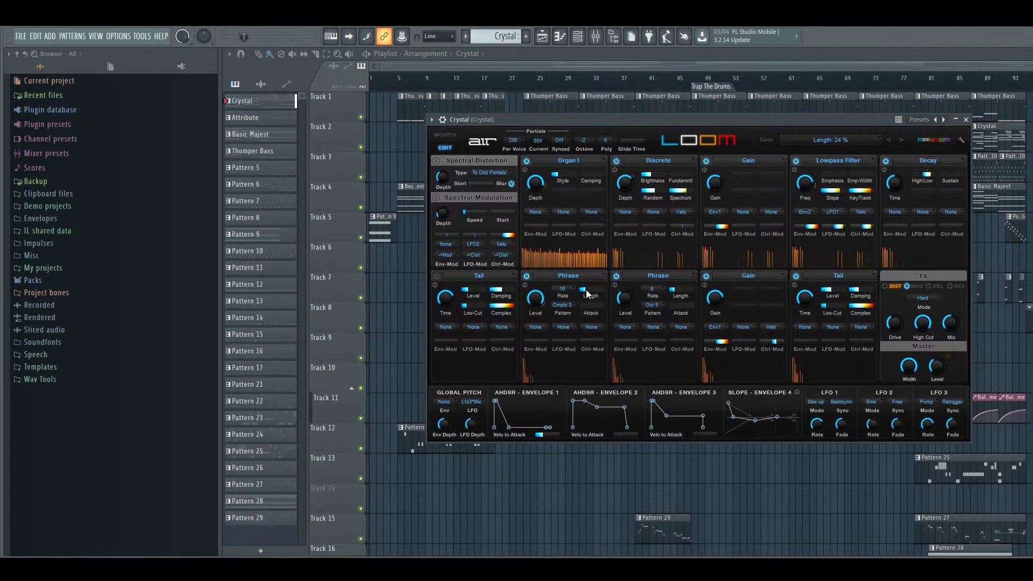
- Put the Odd/Even module from Basic Modules back into the added Phrase slot
click(577, 276)
mouse_move(580, 293)
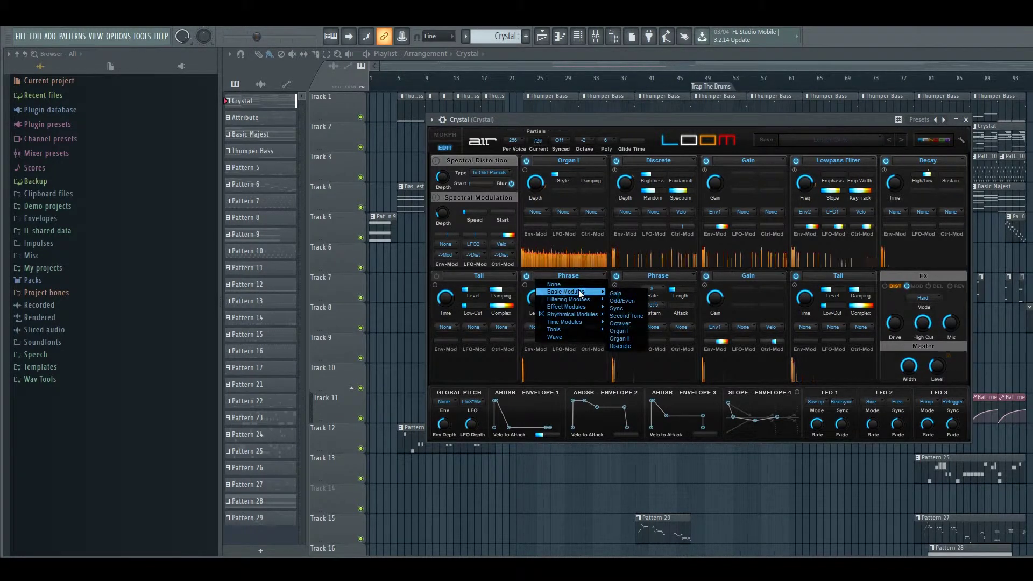
click(640, 299)
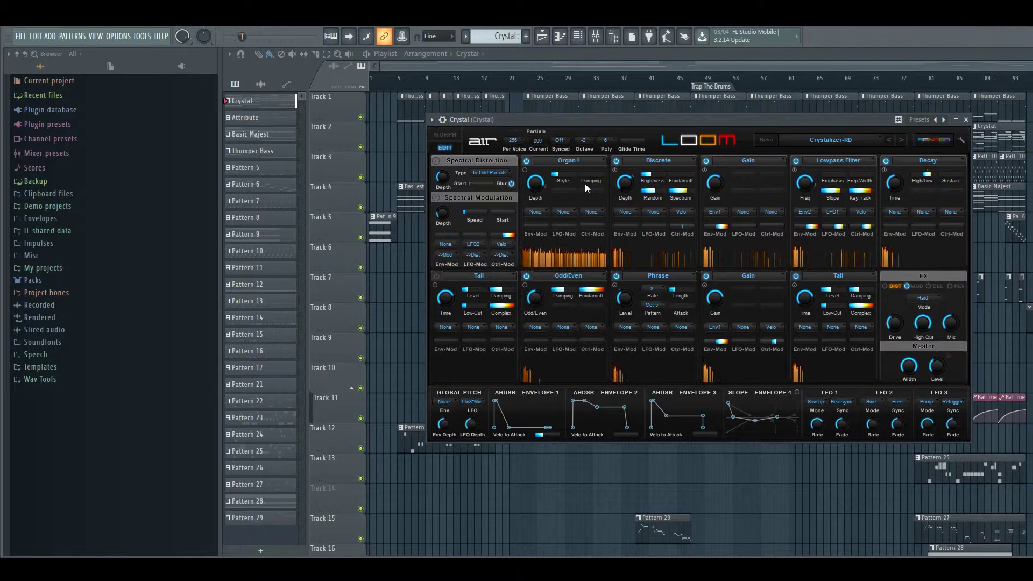
- Browse the Tail slot's module choices and dismiss them, leaving Tail unchanged
click(487, 275)
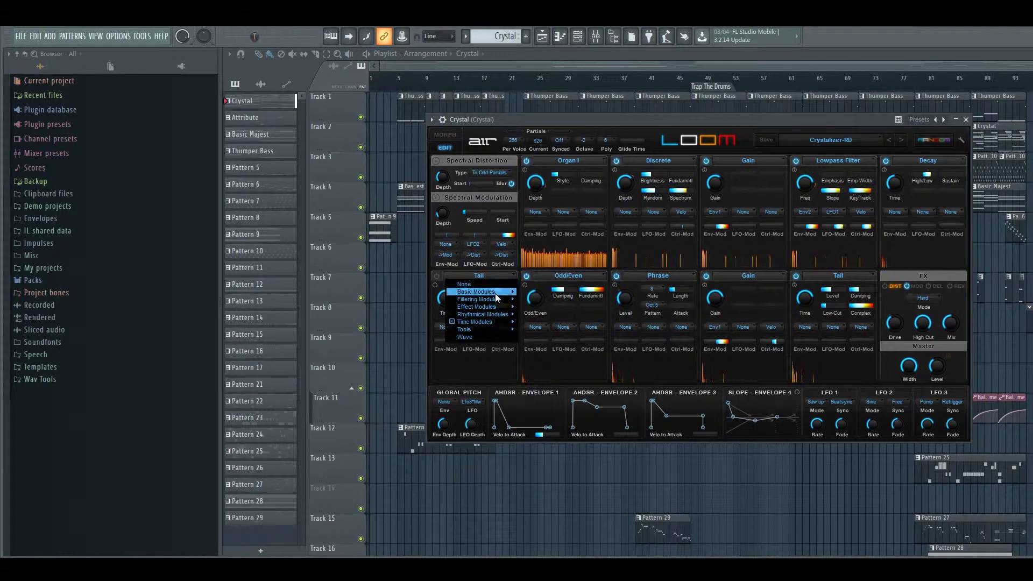
mouse_move(497, 309)
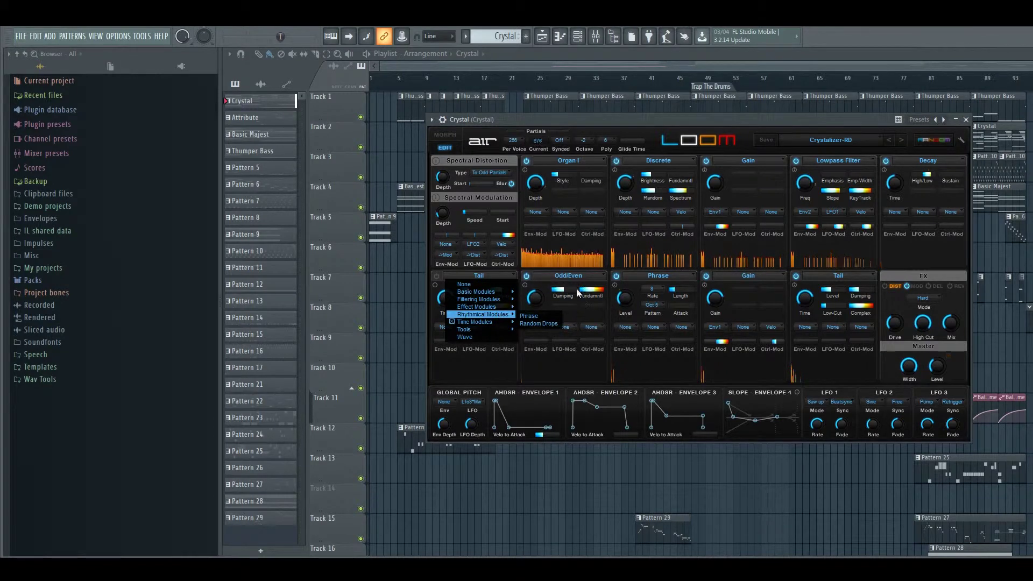
click(590, 315)
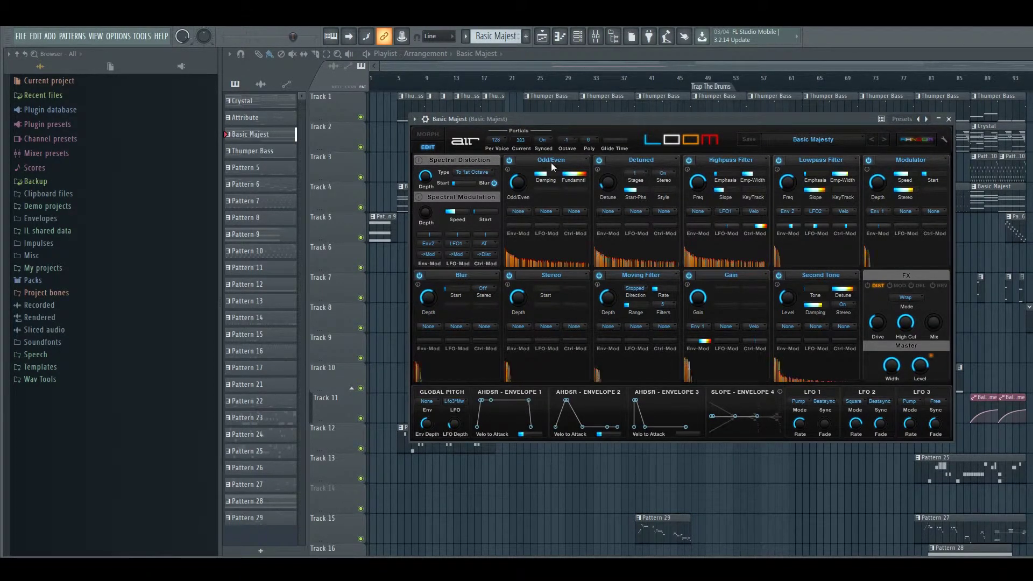
- Try the Odd/Even Fundamental at 98% and 38%, then push it to 100%
scroll(580, 179, down, 3)
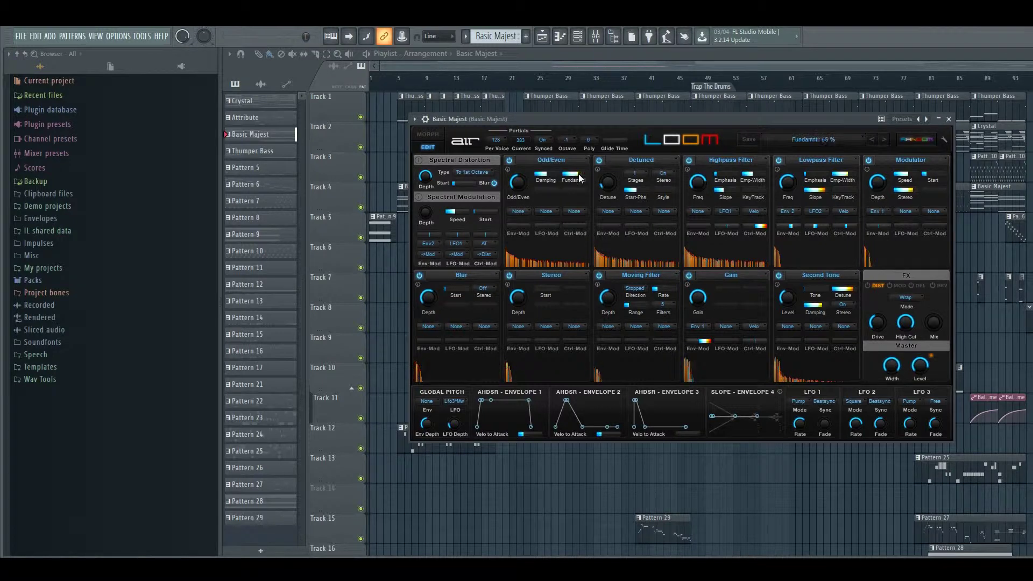
scroll(568, 180, down, 1)
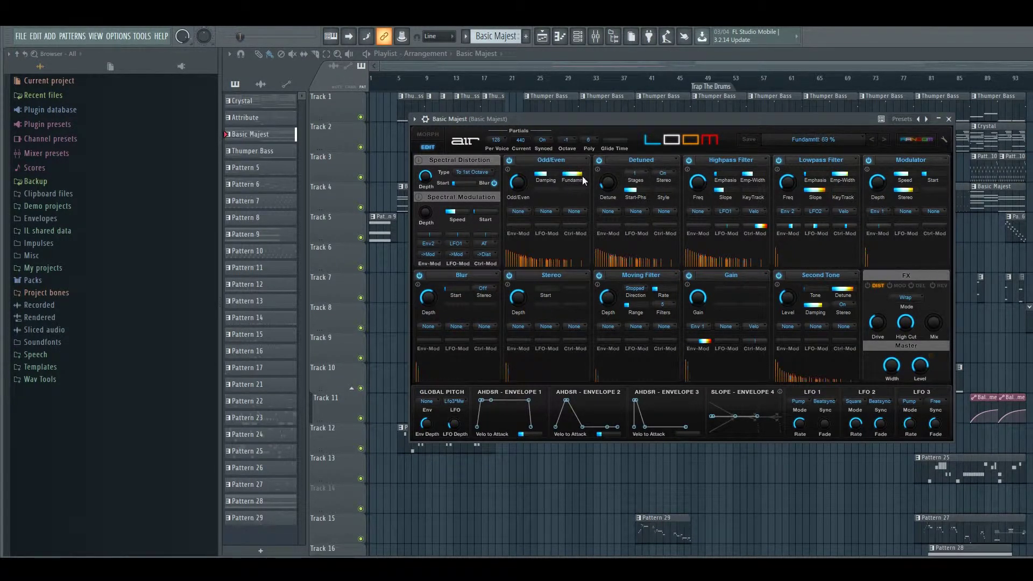
drag(584, 179, 587, 181)
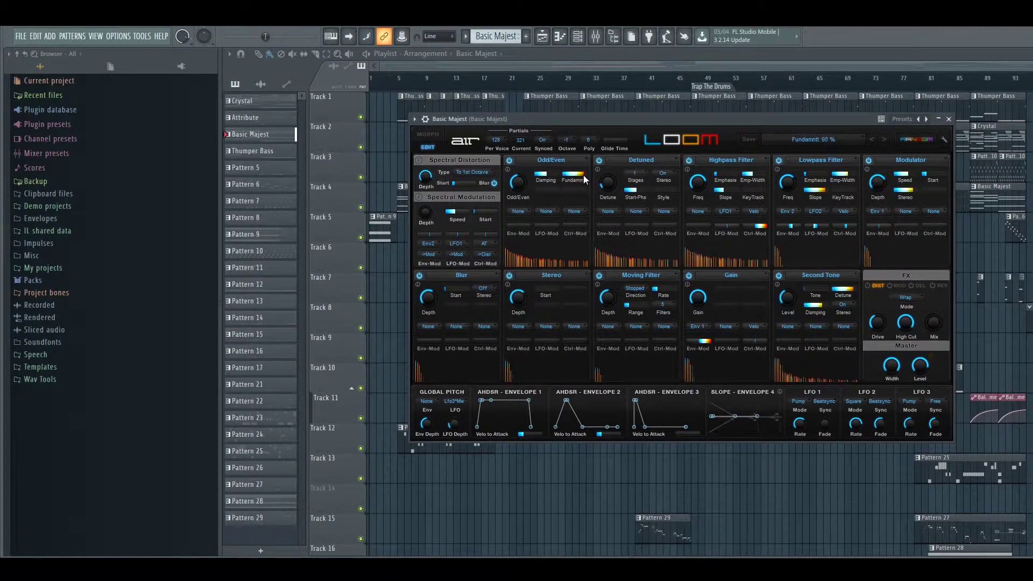
drag(576, 183, 573, 187)
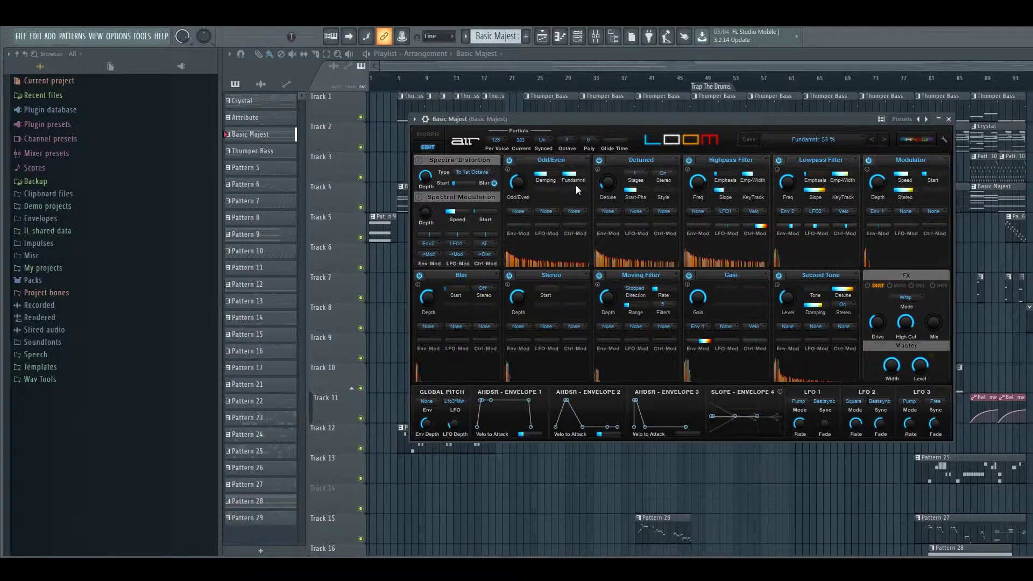
drag(584, 183, 590, 179)
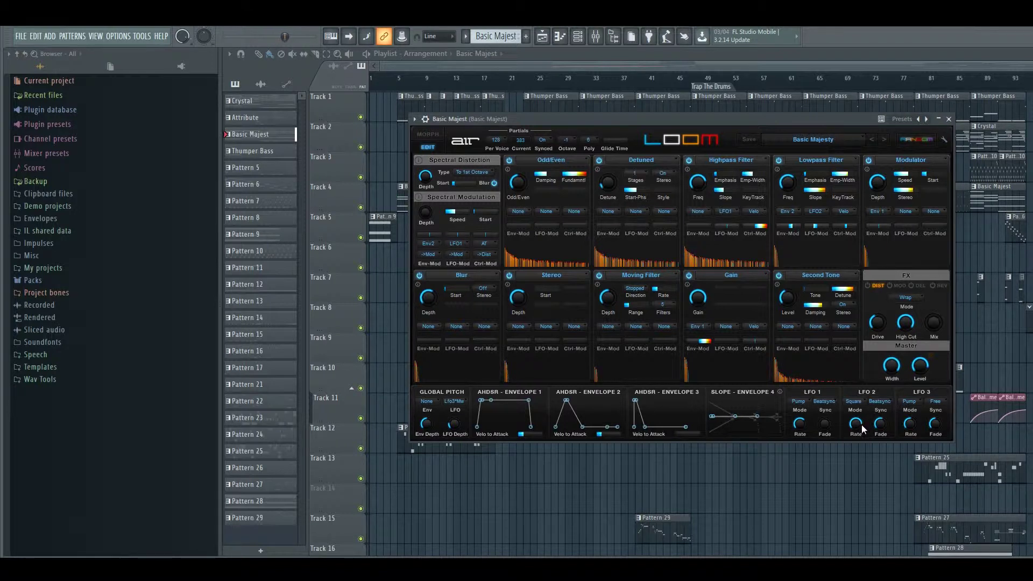
- Sweep the LFO 2 Rate knob and settle on a synced 1/32D rate
mouse_move(859, 427)
mouse_down()
mouse_move(861, 453)
mouse_move(862, 430)
mouse_up()
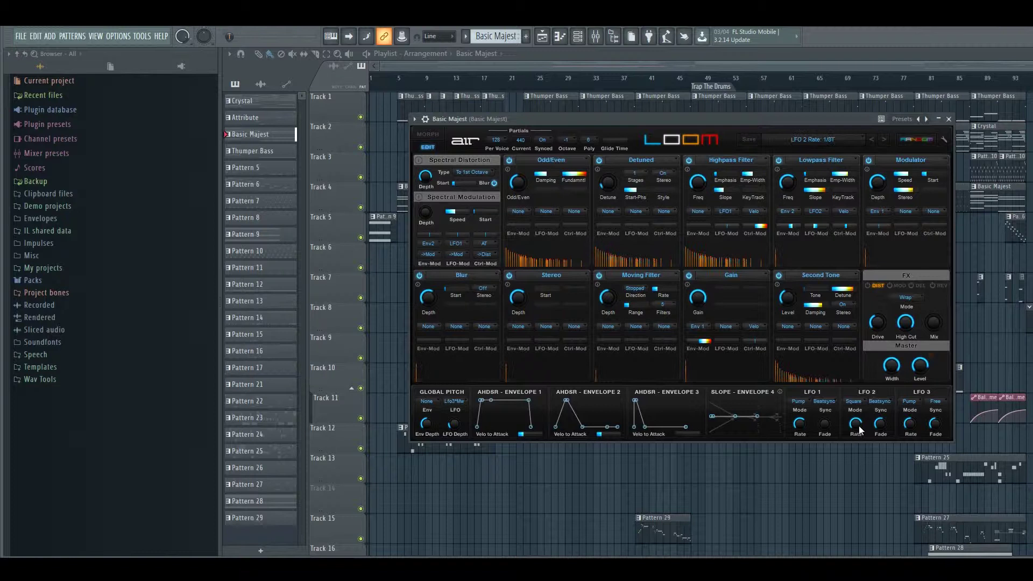
drag(860, 429, 860, 423)
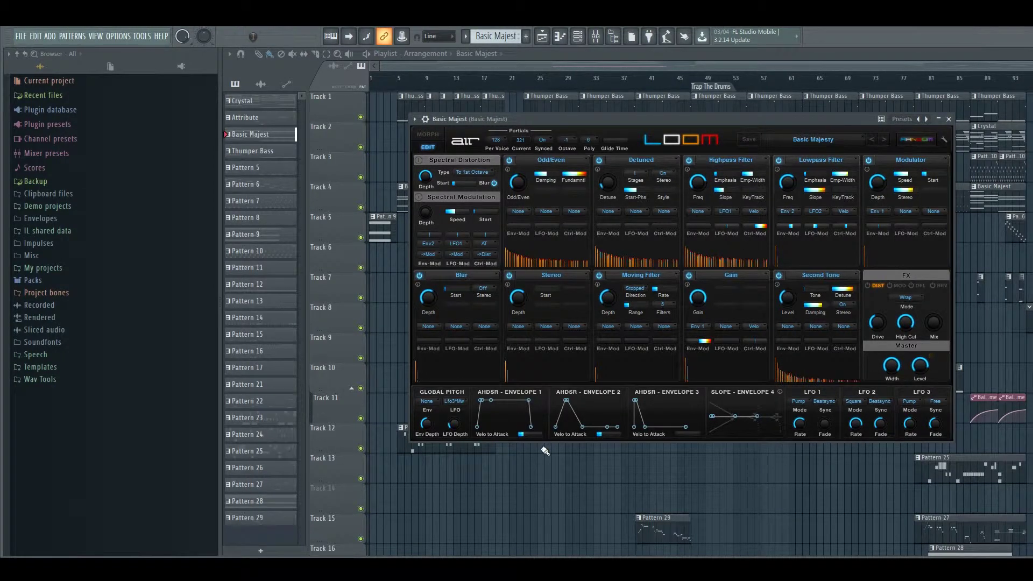
- Rework Envelope 2's attack from near zero to about 453 ms, tweaking LFO 2's rate along the way
drag(566, 401, 557, 401)
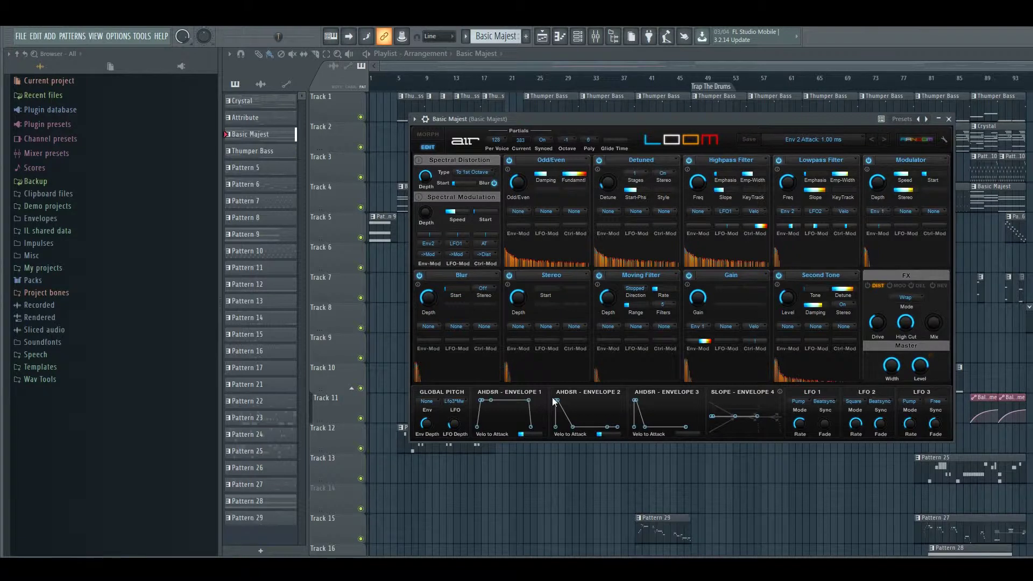
drag(553, 399, 568, 404)
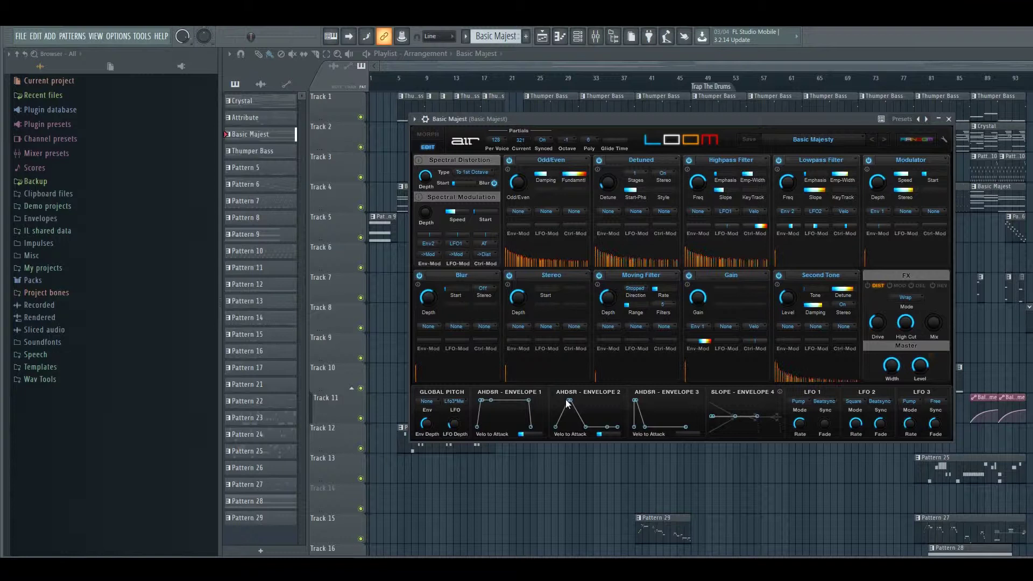
drag(855, 425, 856, 437)
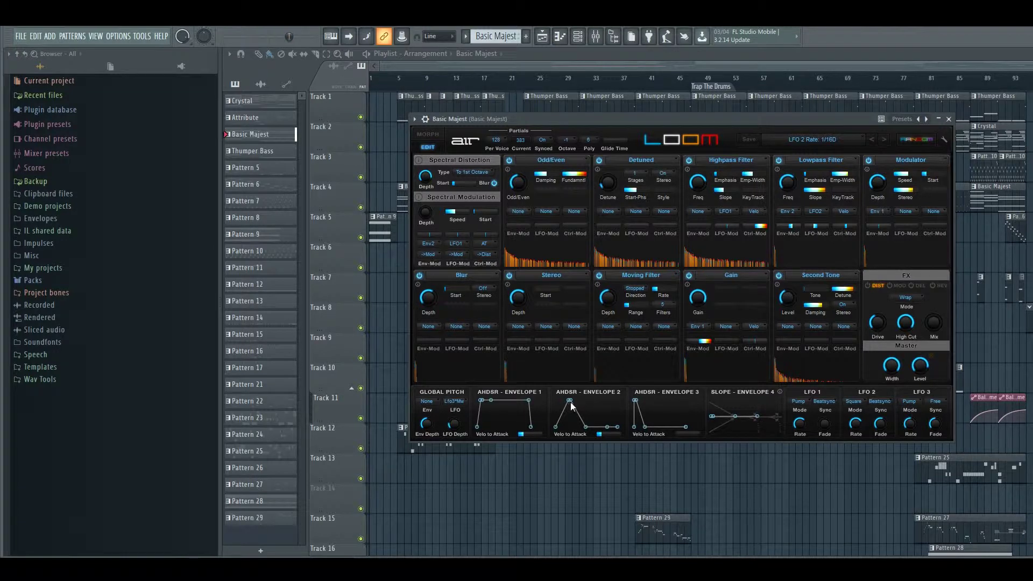
drag(568, 404, 563, 405)
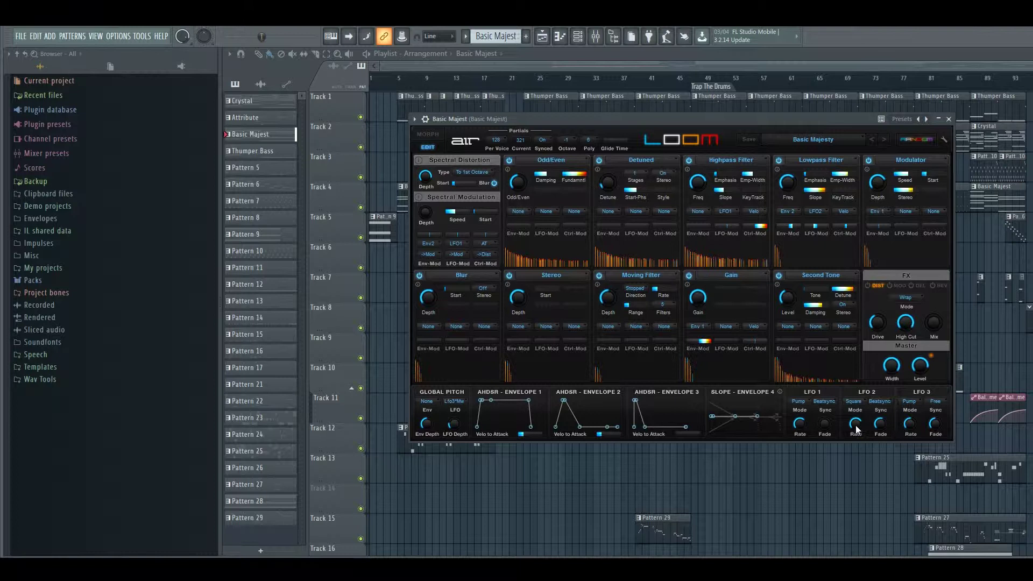
- Nudge LFO 2's rate to 1/16D
drag(856, 428, 855, 425)
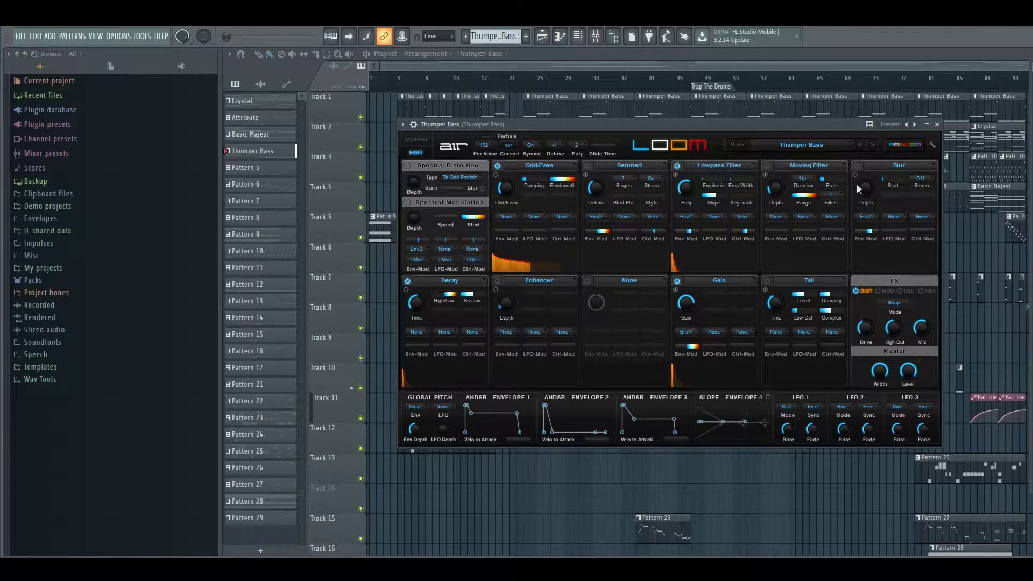
- Audition the Dirty B and Hard + Noisy presets from 03 Basses
click(831, 148)
mouse_move(800, 169)
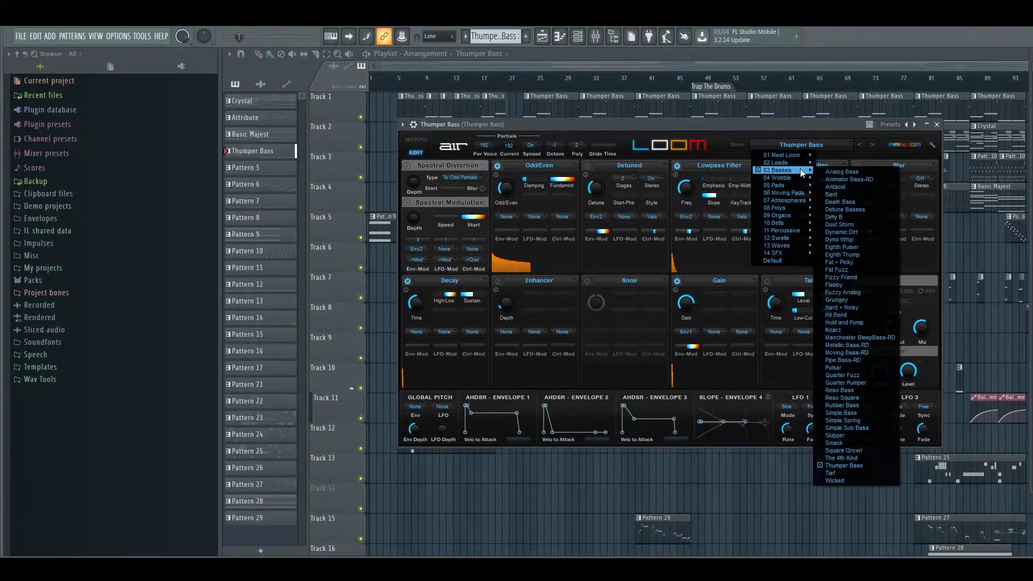
click(851, 217)
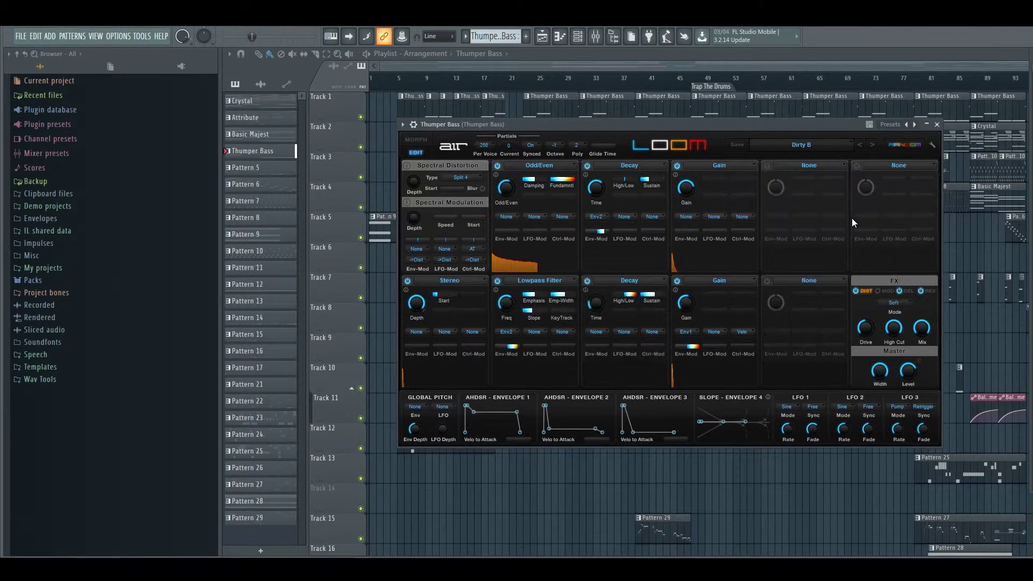
click(821, 144)
mouse_move(809, 169)
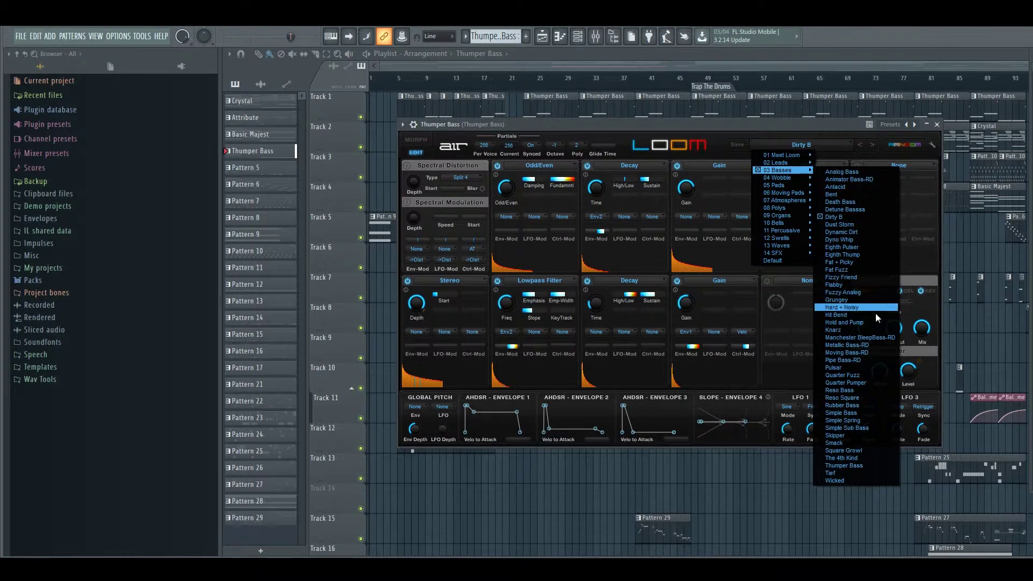
click(870, 305)
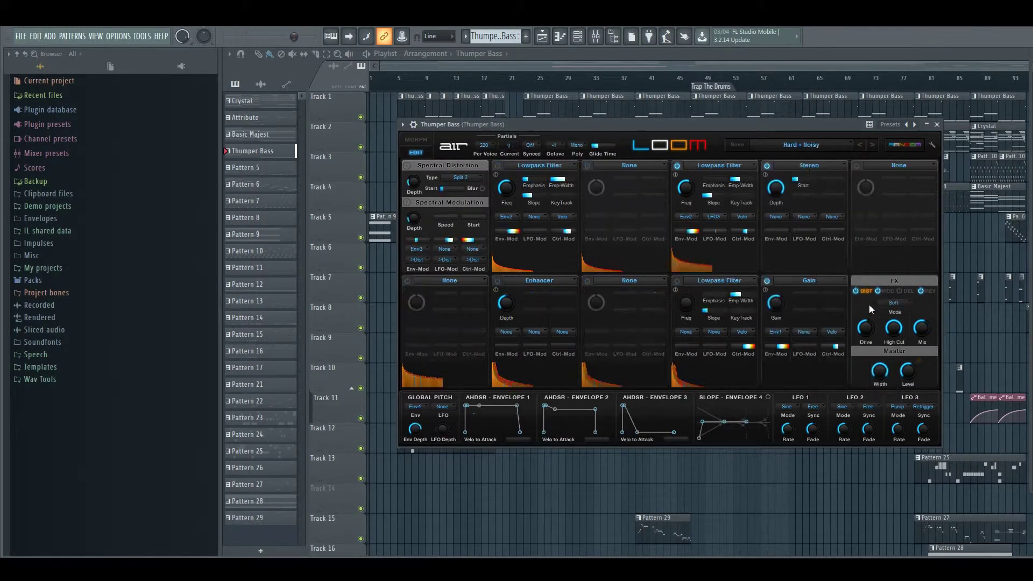
- Audition Reso Square, then load the Thumper Bass preset
click(810, 147)
mouse_move(807, 171)
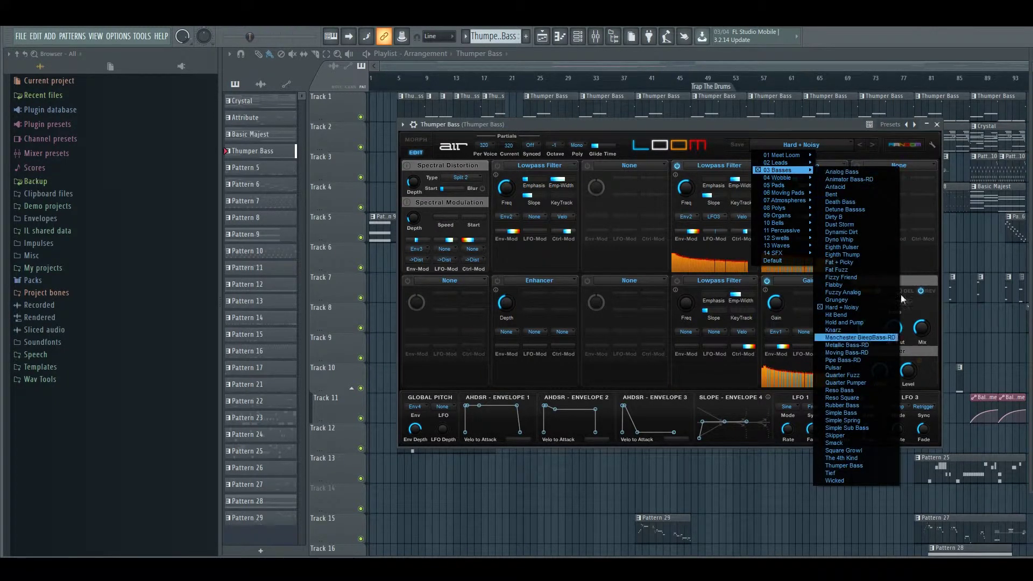
click(874, 398)
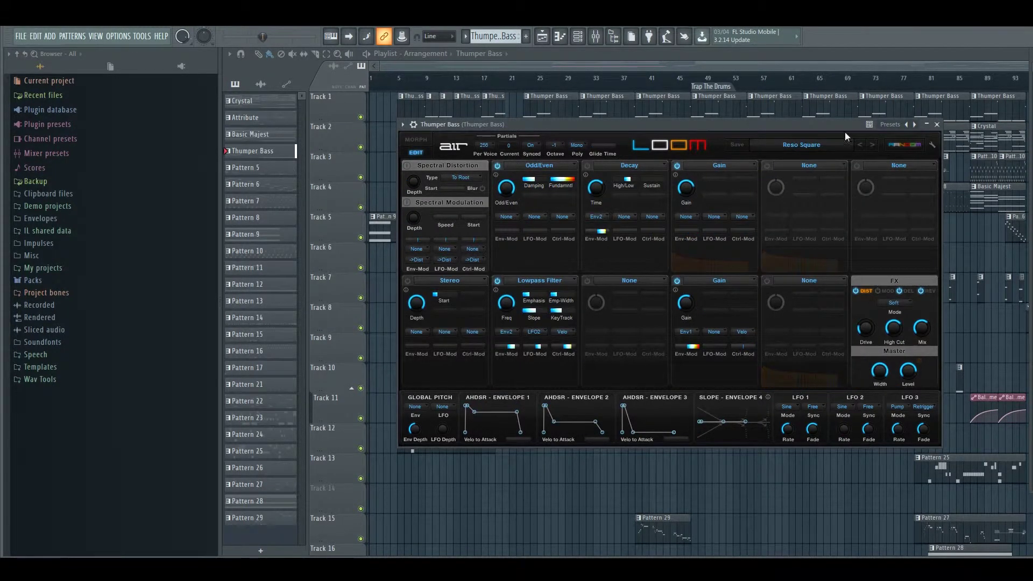
click(822, 147)
mouse_move(802, 171)
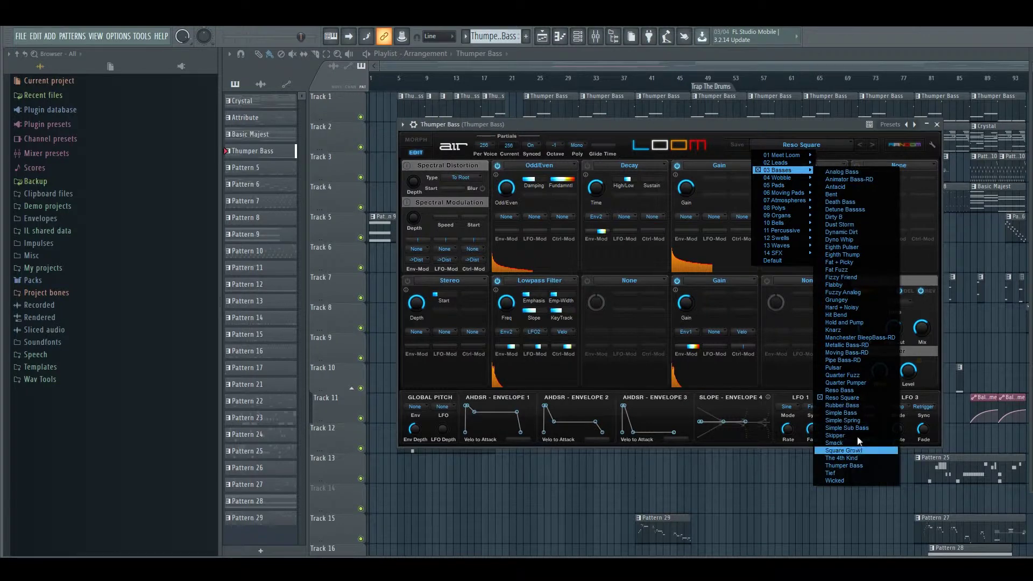
click(857, 466)
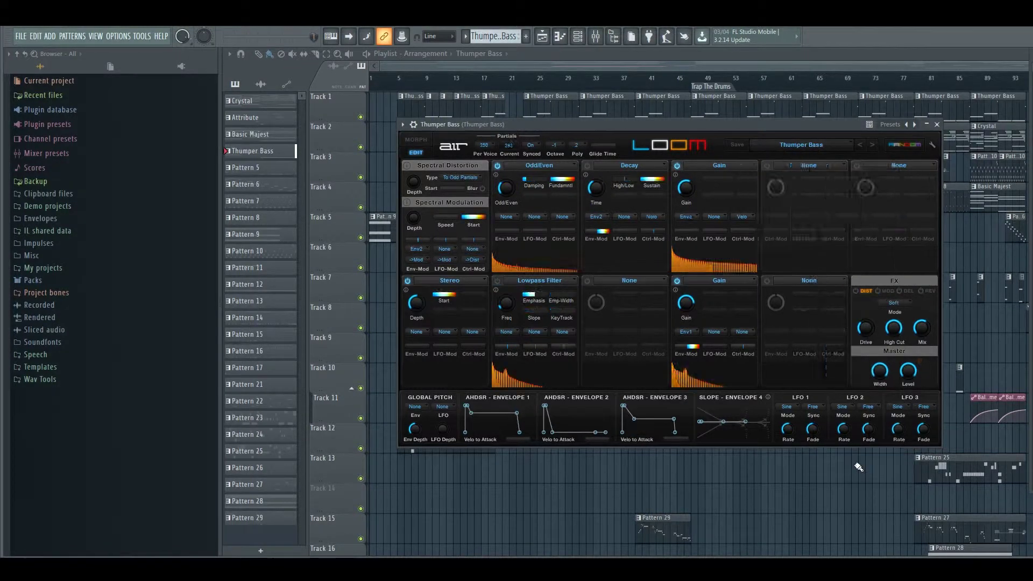